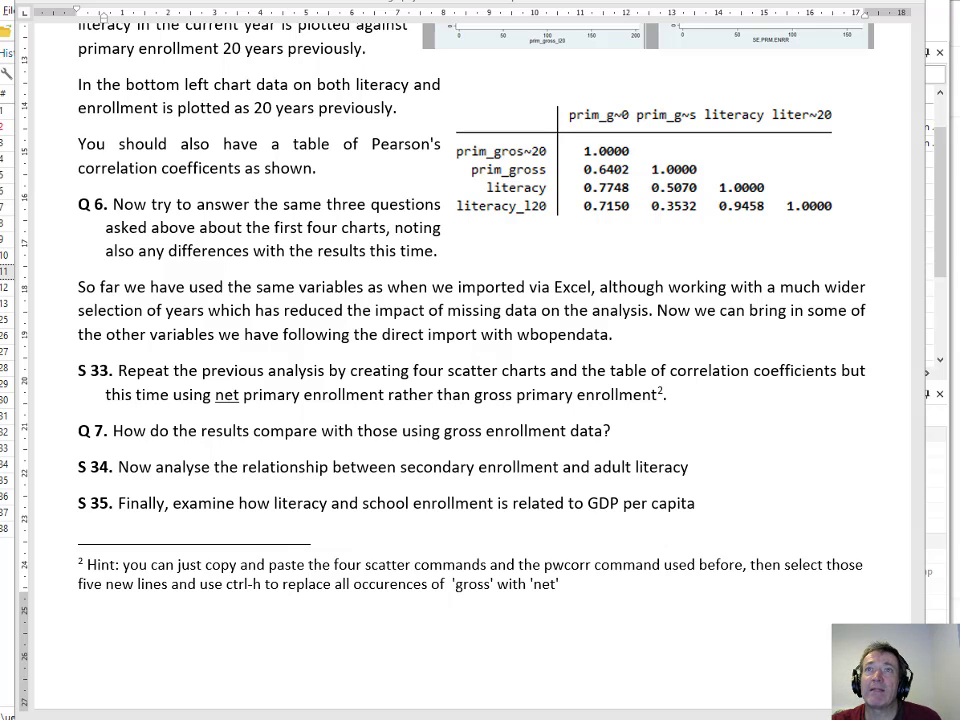
- Switch to the do-file and add a current and 20-year-lagged adult literacy versus GDP per capita block with four scatter commands, pwcorr and spearman
key(alt+Tab)
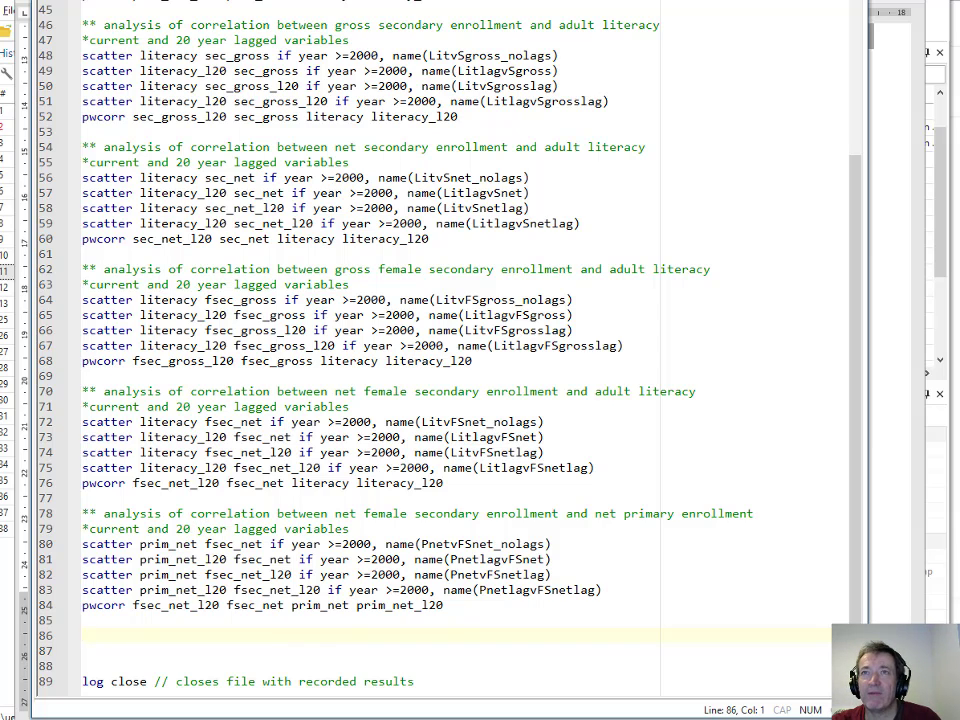
text(** analysis of correlation between adult literacy and gdp per capita *current and 20 year lagged variables scatter gdp_cap literacy if year >=2000, name(YpcvLit_nolags) scatter gdp_cap_l20 literacy if year >=2000, name(YpclagvLit) scatter gdp_cap literacy_l20 if year >=2000, name(YpcvLitlag) scatter gdp_cap_l20 literacy_l20 if year >=2000, name(YpclagvLitlag) pwcorr literacy_l20 literacy gdp_cap gdp_cap_l20 spearman literacy_l20 literacy gdp_cap gdp_cap_l20)
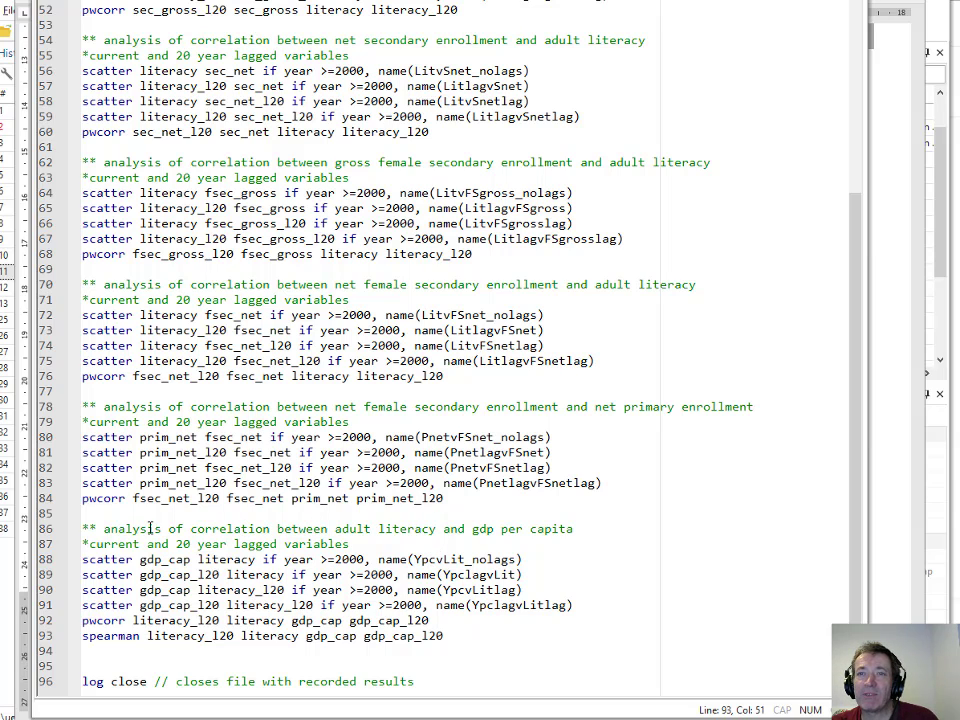
- Run the do-file block on adult literacy and GDP per capita, then view its graphs and correlation tables
drag(148, 528, 340, 636)
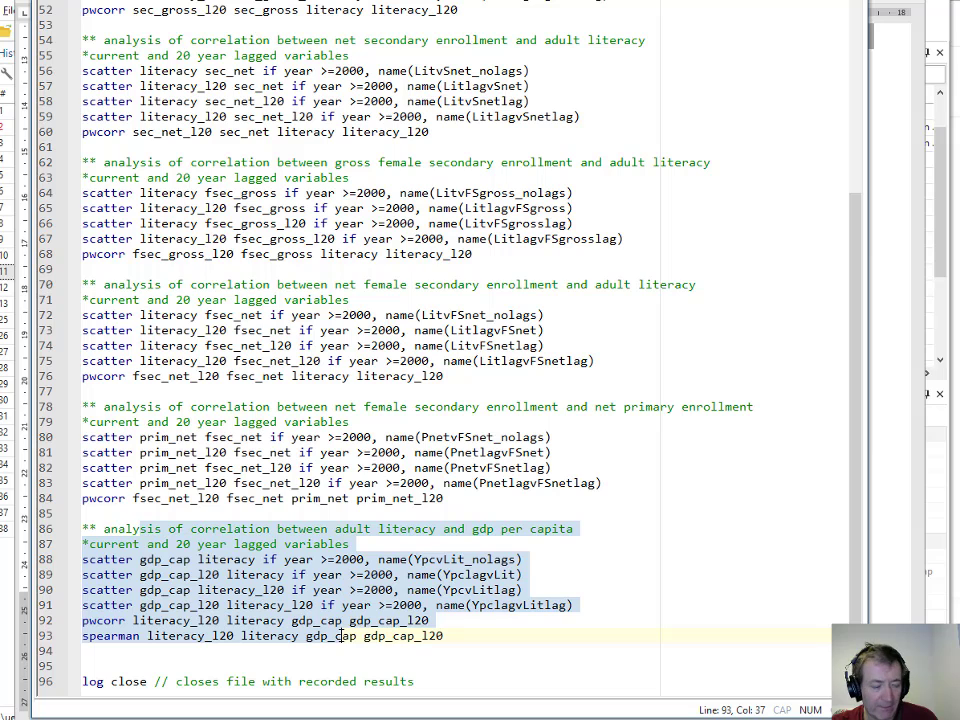
key(ctrl+d)
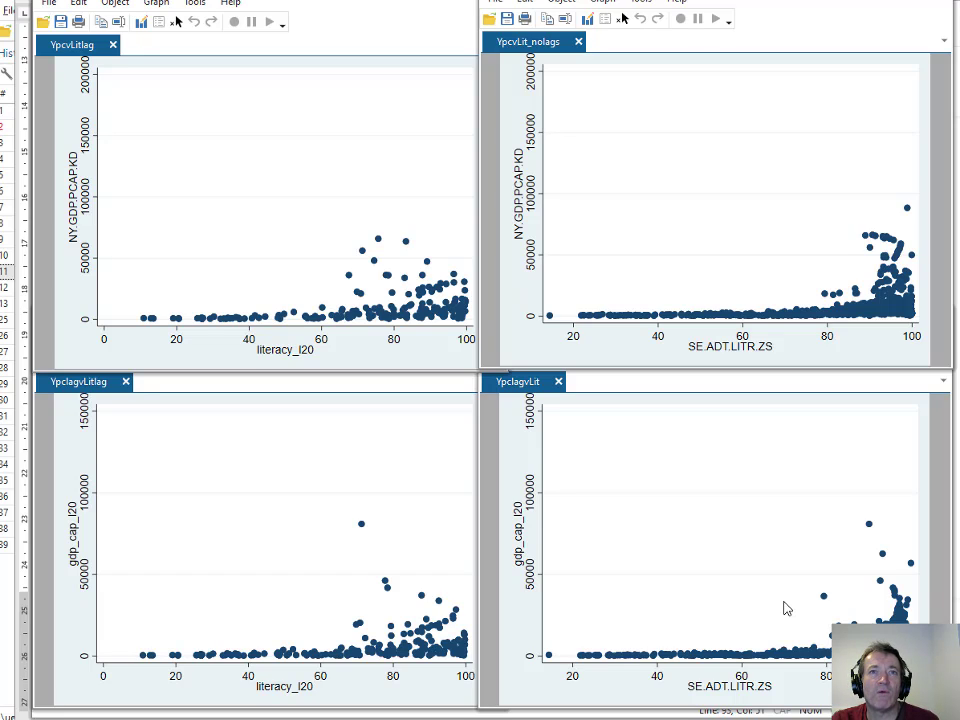
key(alt+Tab)
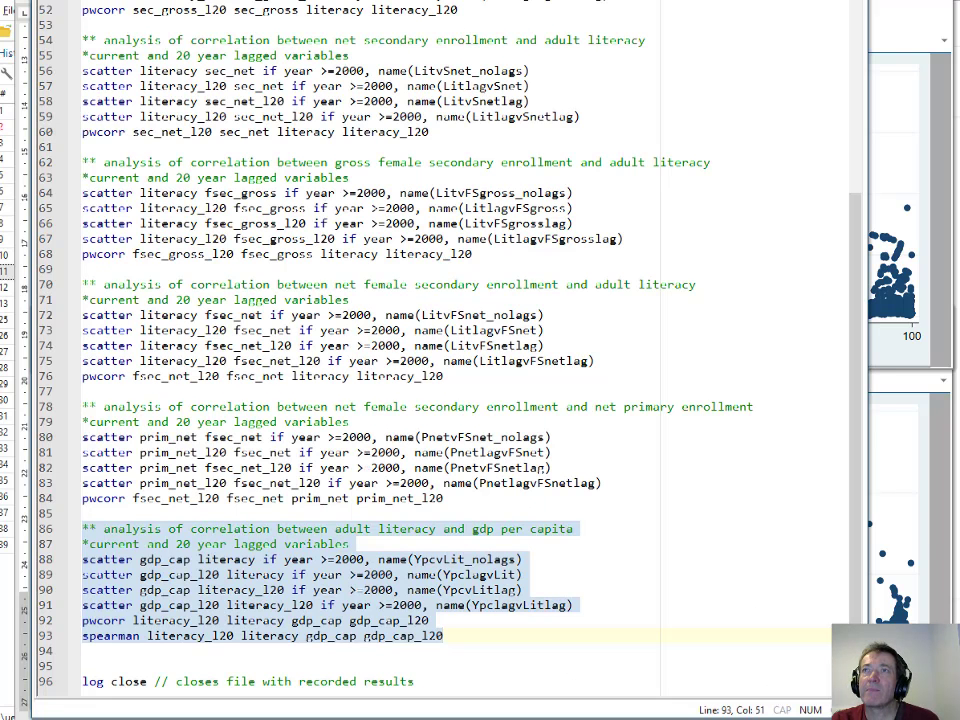
click(481, 637)
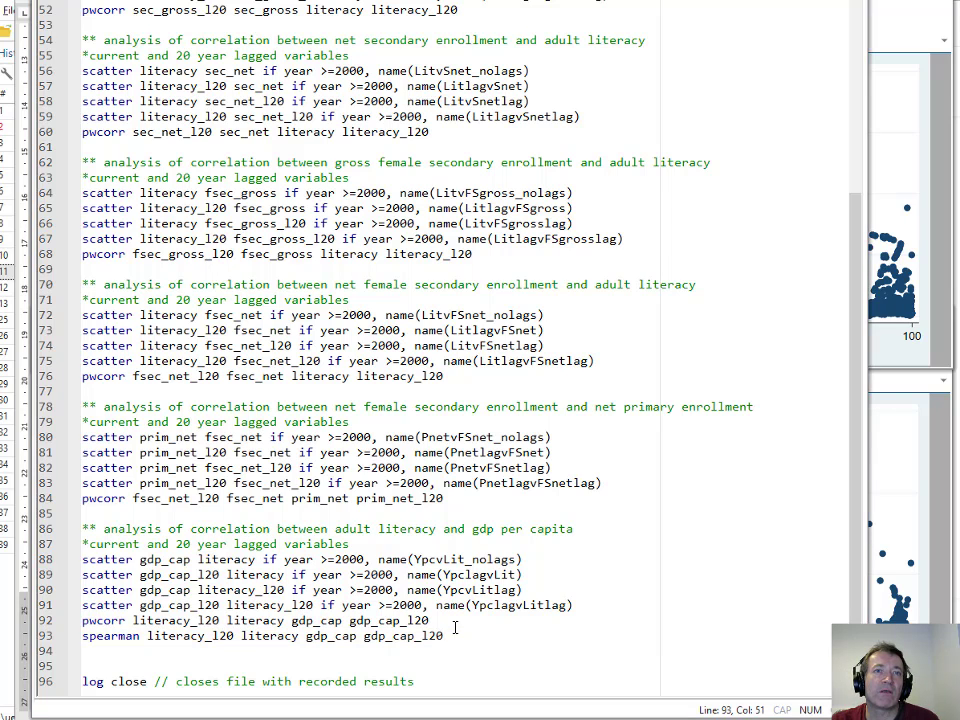
key(alt+Tab)
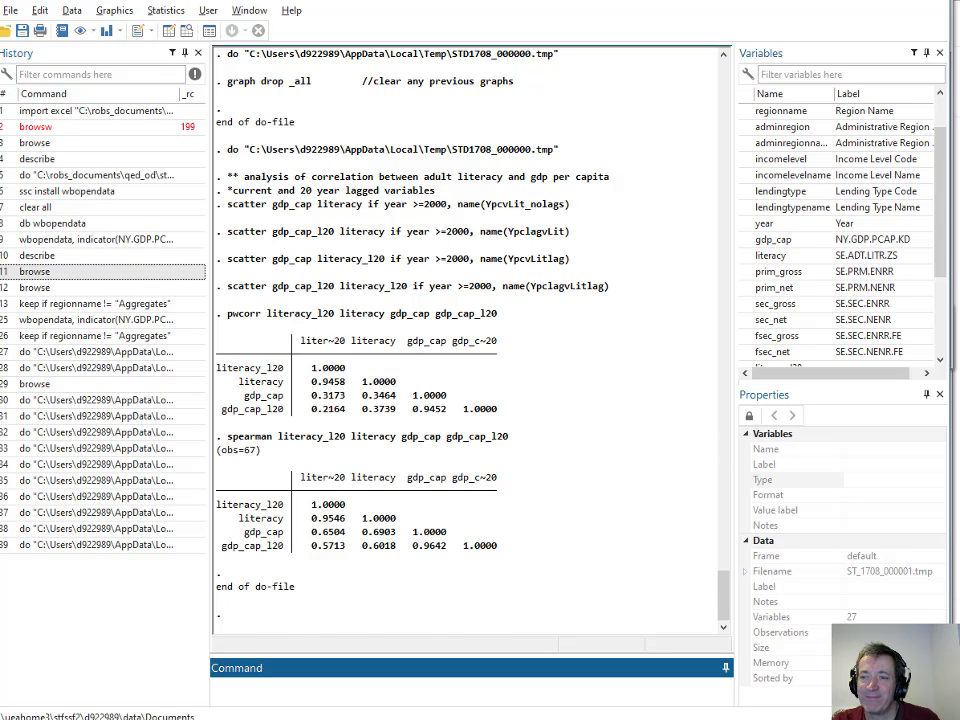
- Run the do-file blocks correlating net primary, net secondary and net female secondary enrollment with GDP per capita
key(alt+Tab)
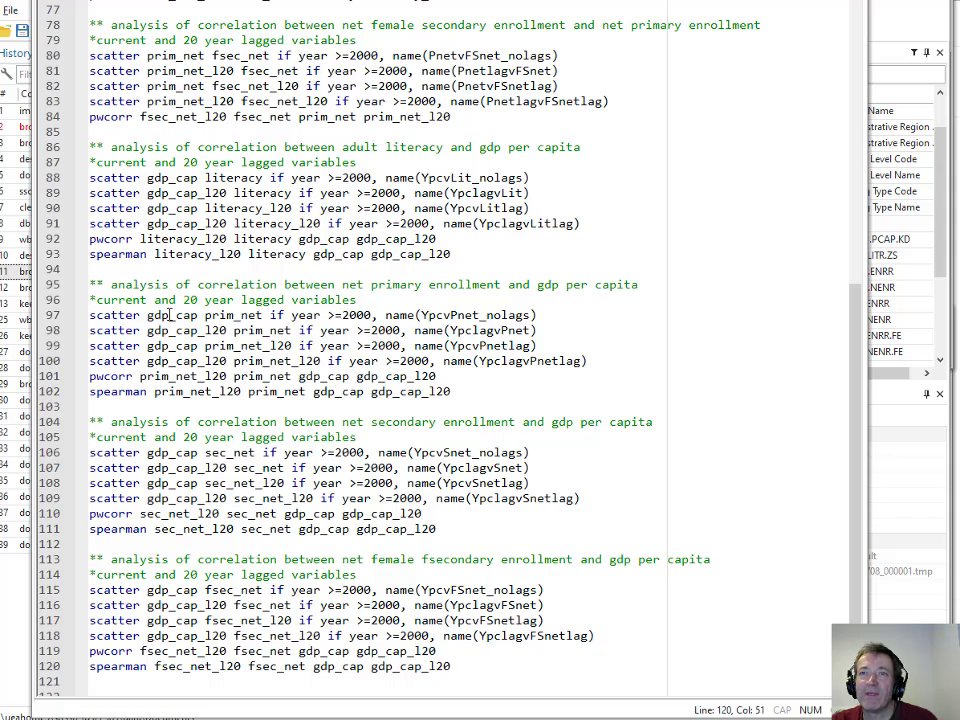
drag(140, 285, 287, 452)
drag(351, 536, 481, 666)
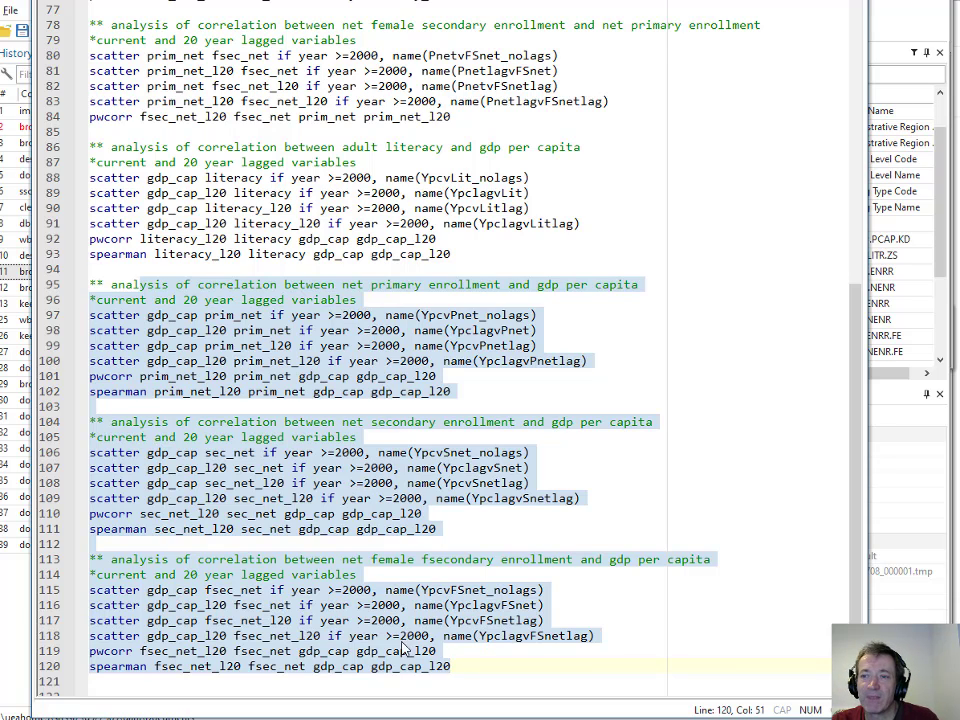
key(ctrl+d)
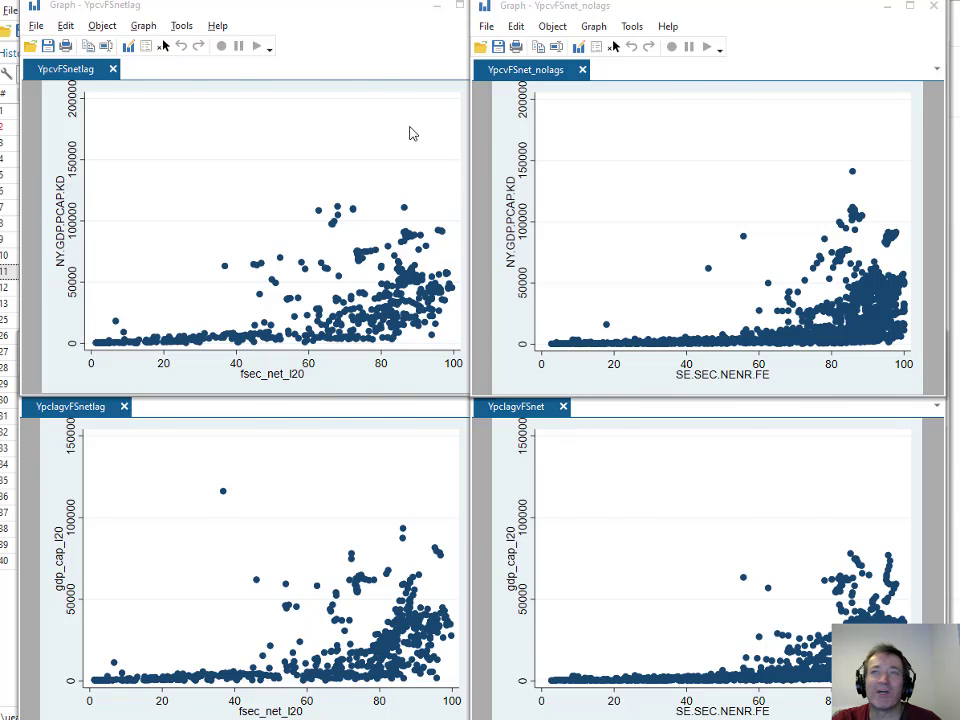
- Examine the Pearson and Spearman tables relating primary, secondary and female secondary enrollment to GDP per capita in the results output
key(alt+Tab)
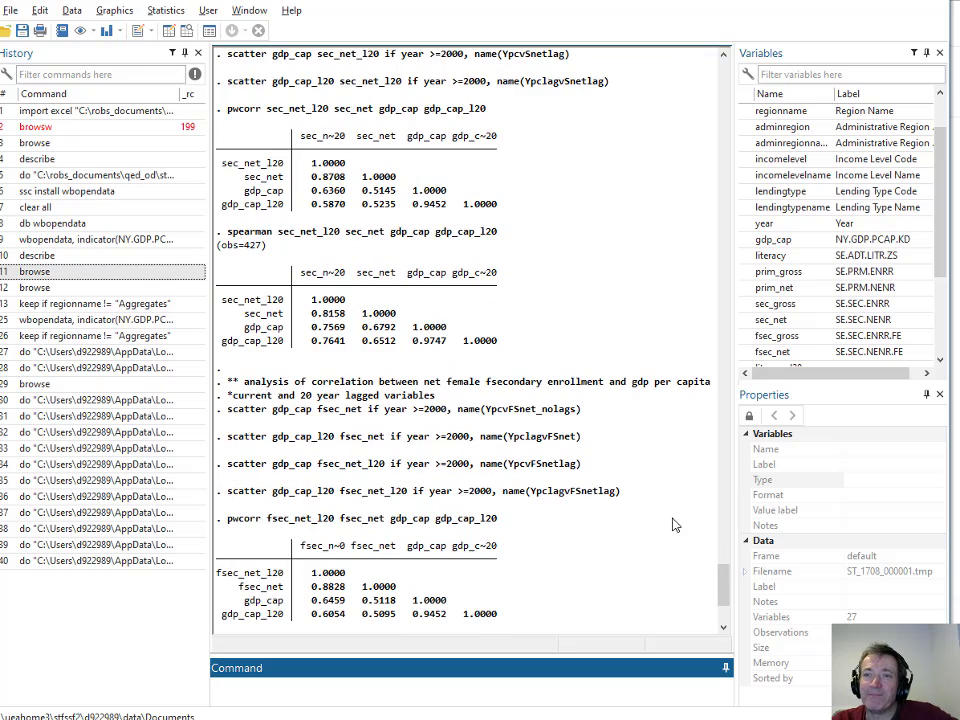
scroll(673, 524, up, 4)
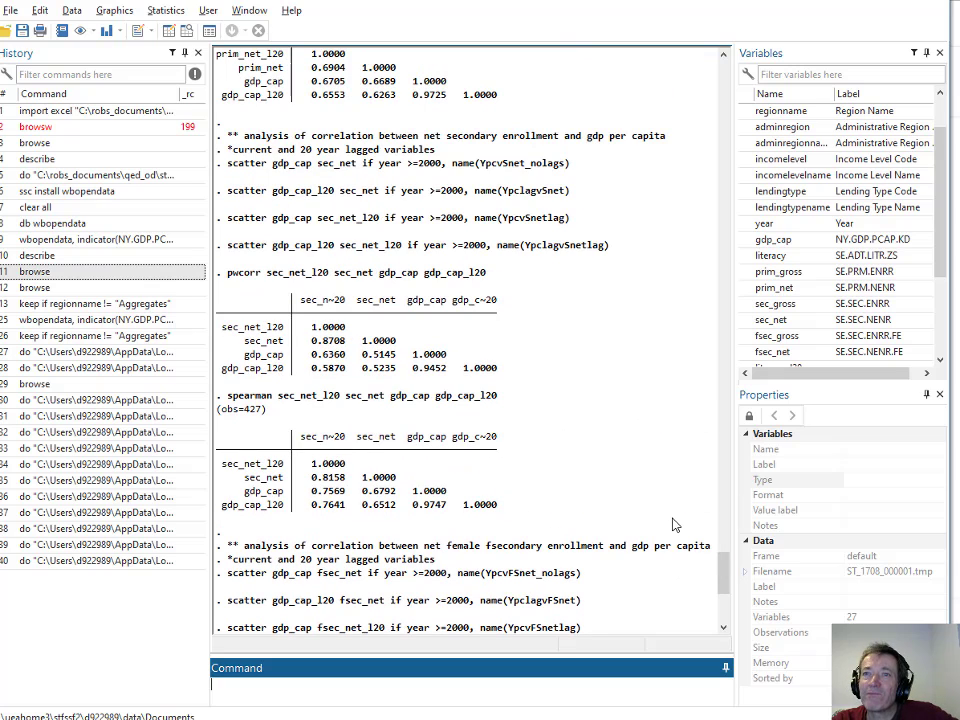
scroll(535, 354, up, 2)
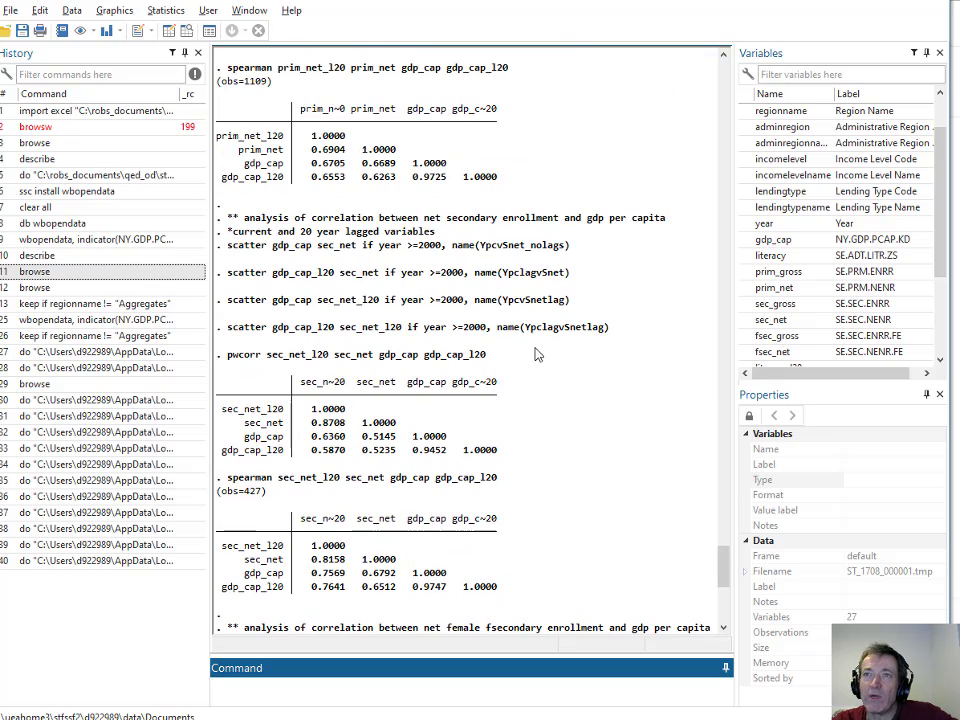
scroll(622, 393, up, 4)
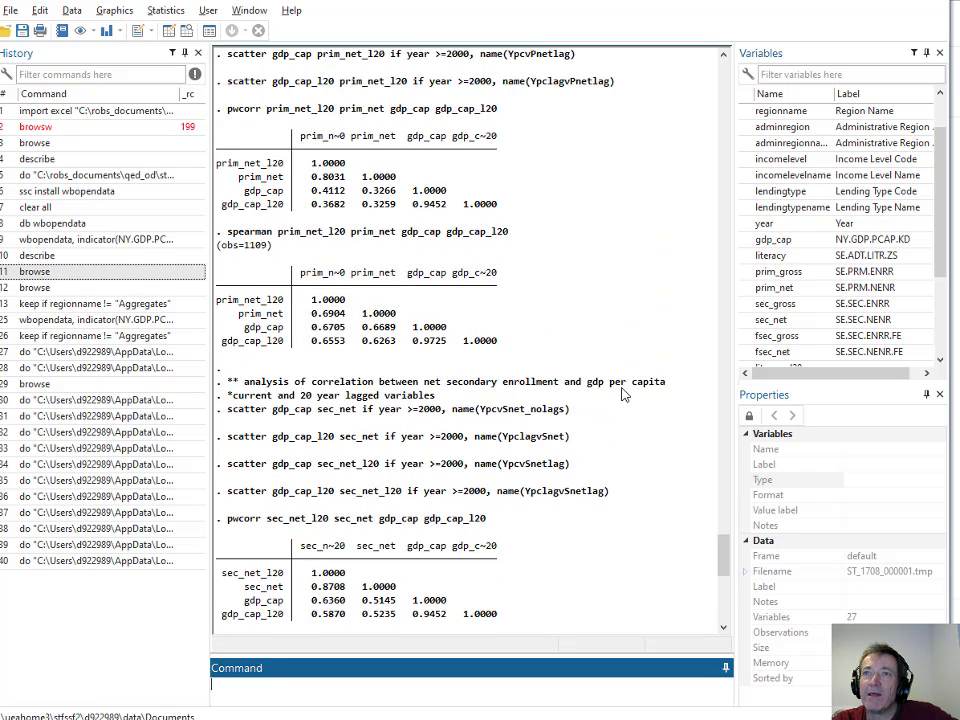
scroll(622, 393, up, 1)
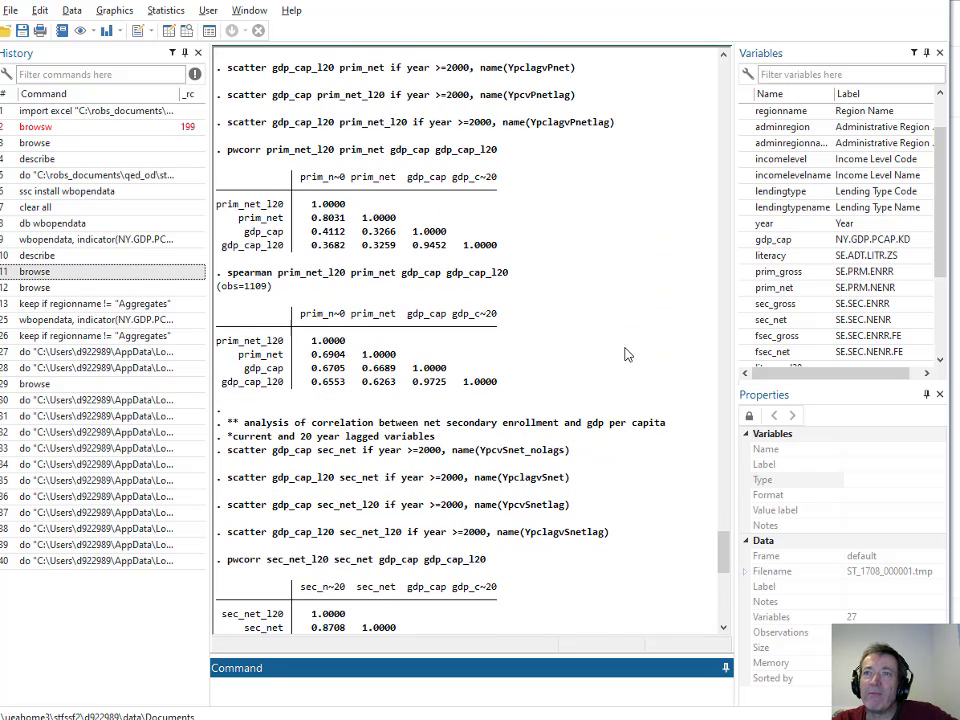
scroll(626, 353, up, 6)
scroll(626, 353, down, 6)
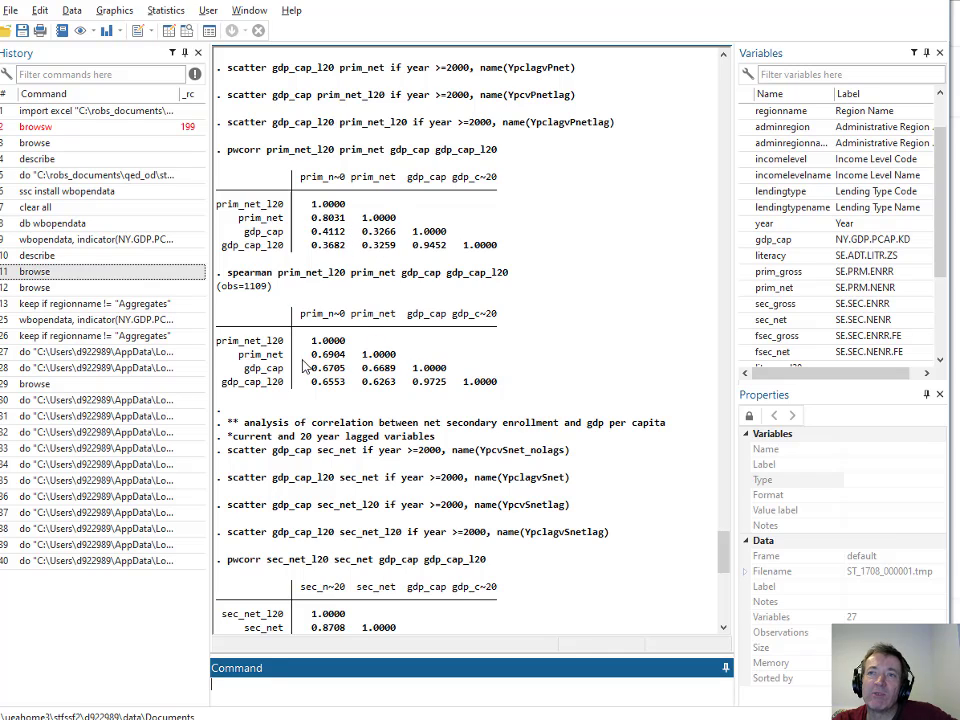
scroll(368, 372, down, 1)
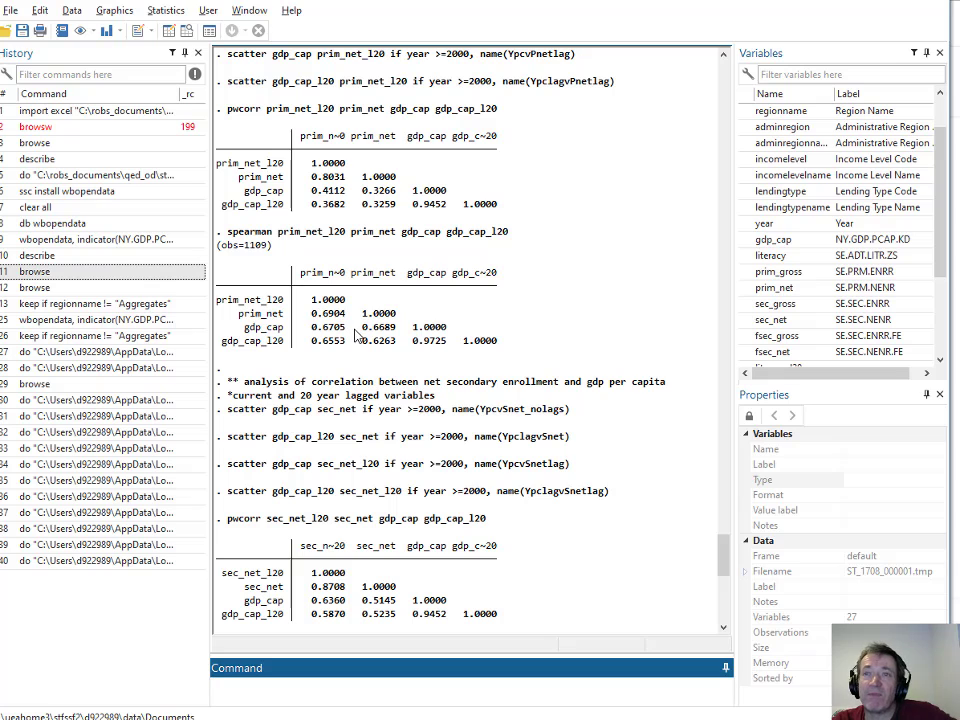
scroll(358, 356, down, 1)
scroll(362, 360, down, 5)
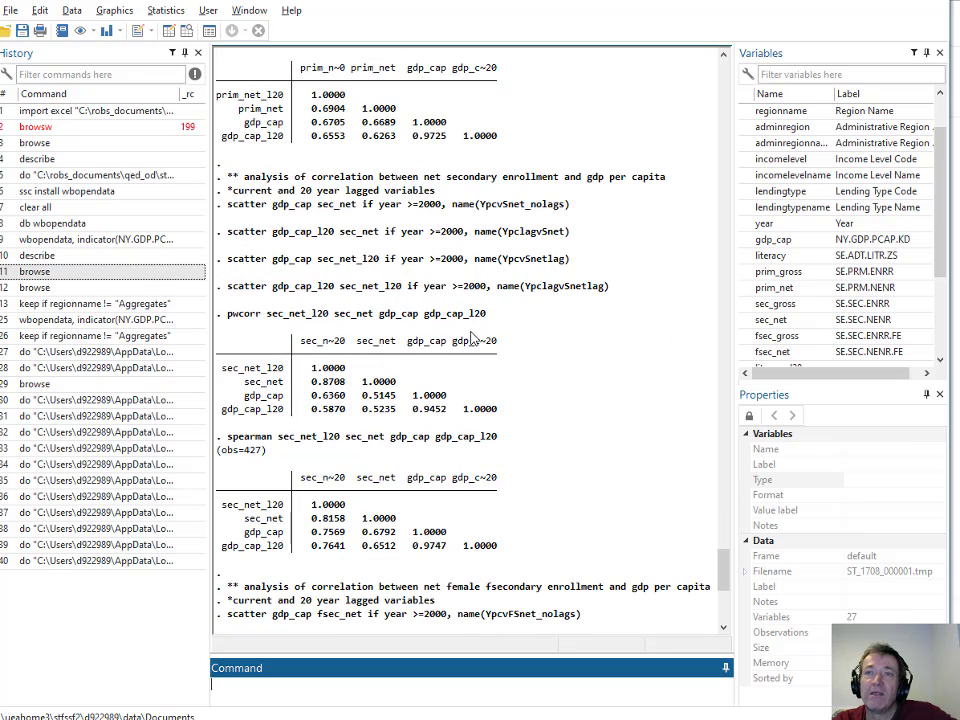
scroll(380, 315, down, 1)
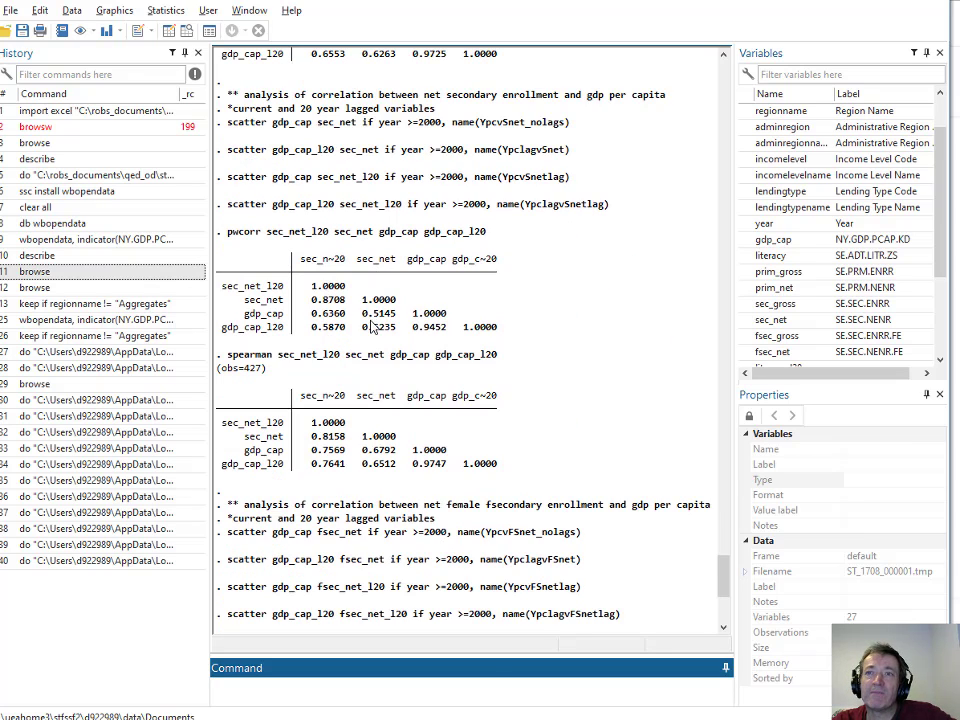
scroll(373, 318, down, 2)
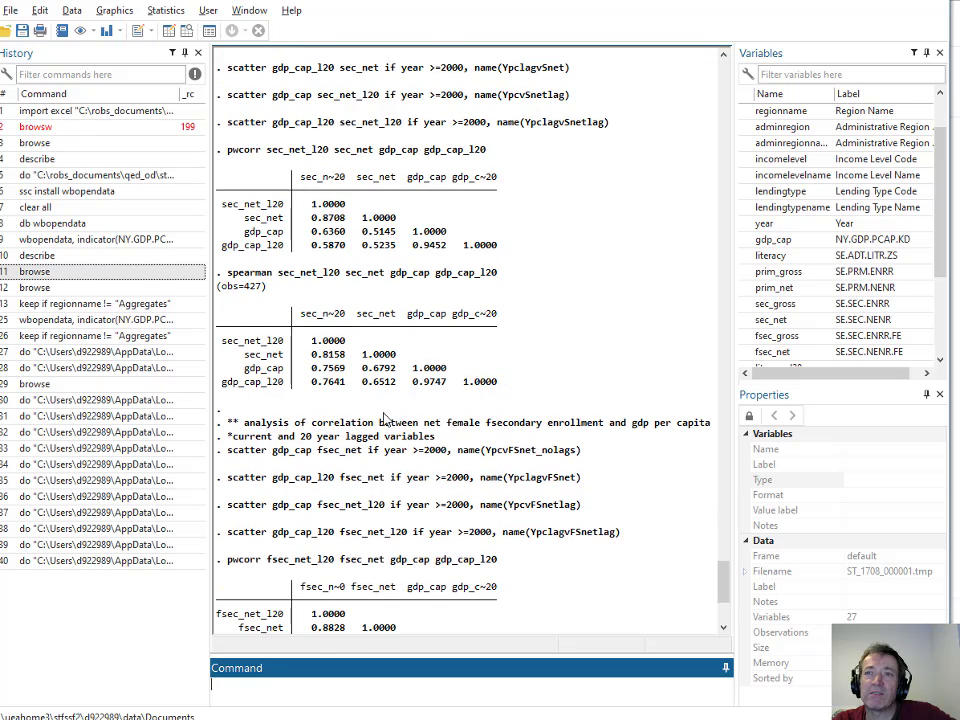
scroll(341, 373, down, 1)
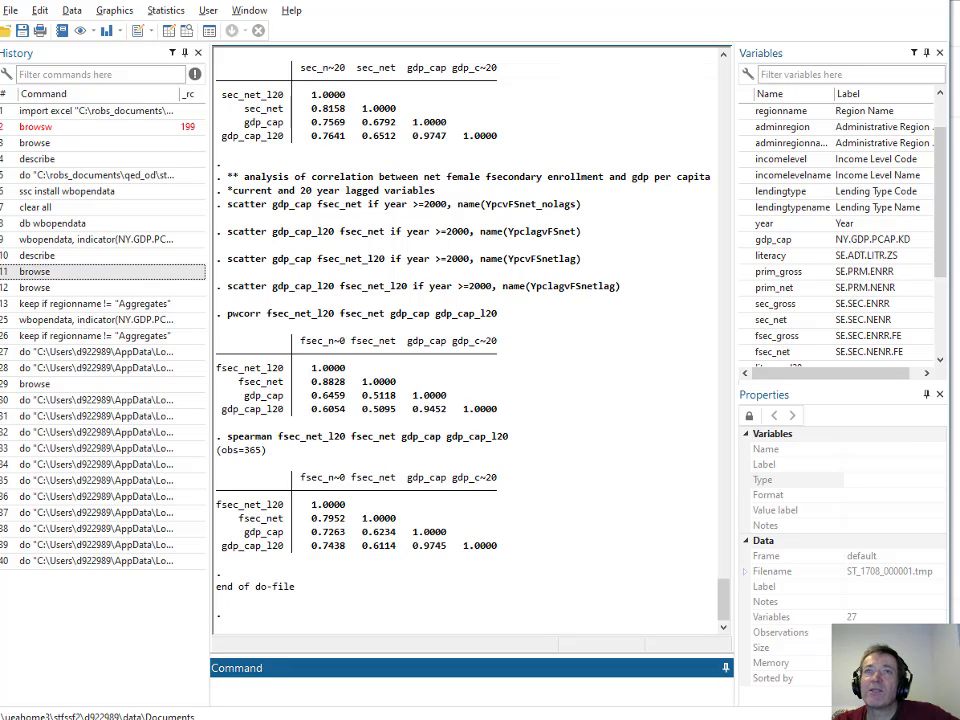
click(628, 172)
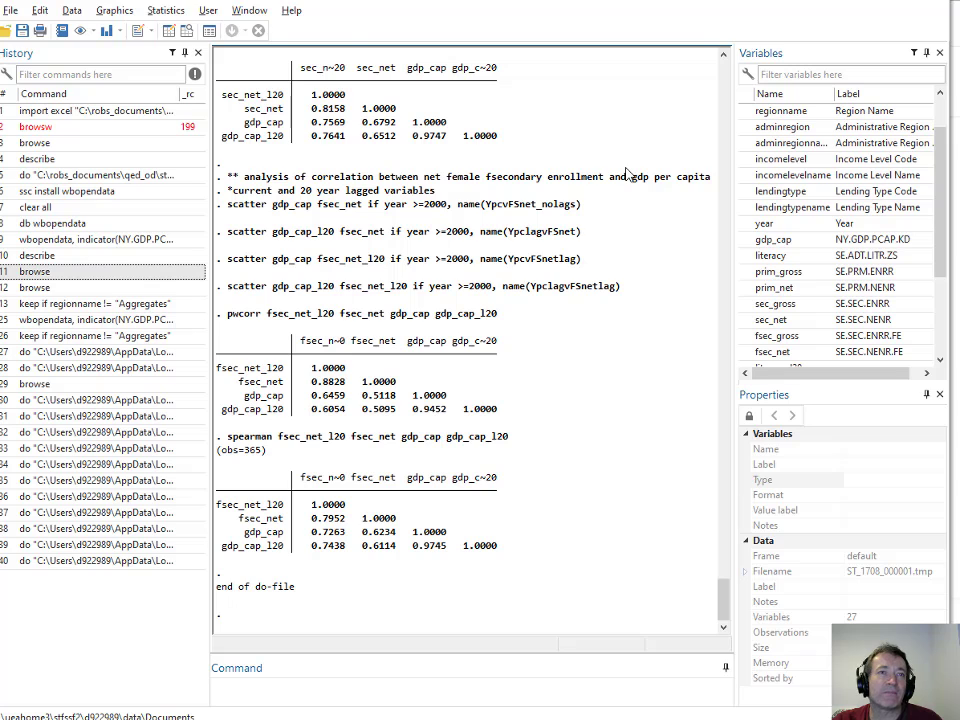
- Review the worksheet's last tasks and the do-file's earlier rename, lag and analysis commands, then return to the worksheet
key(alt+Tab)
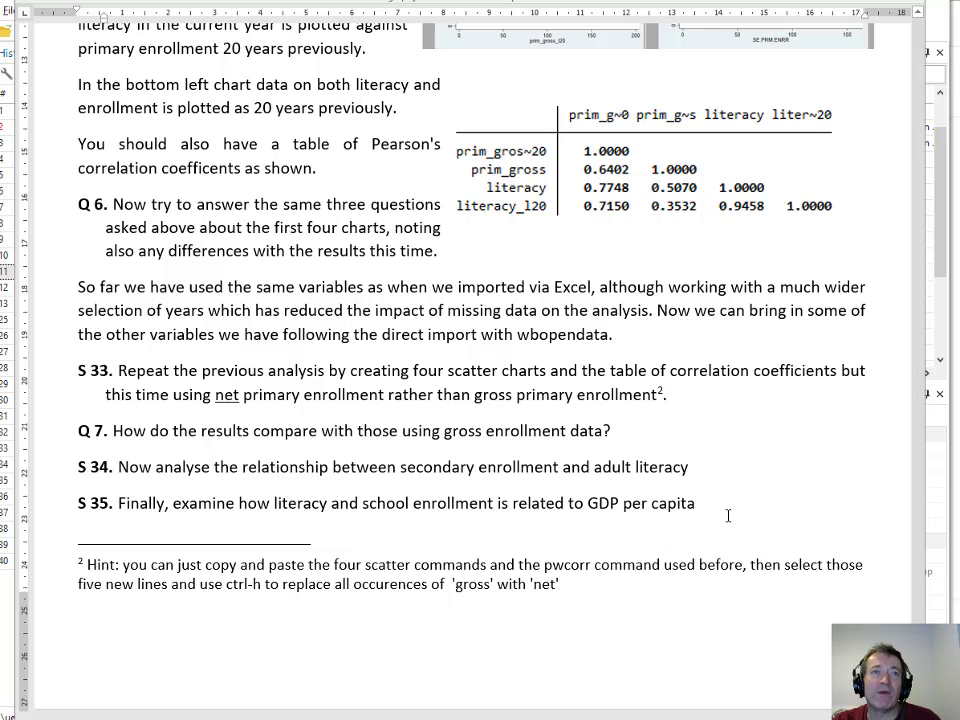
key(alt+Tab)
scroll(767, 268, up, 2)
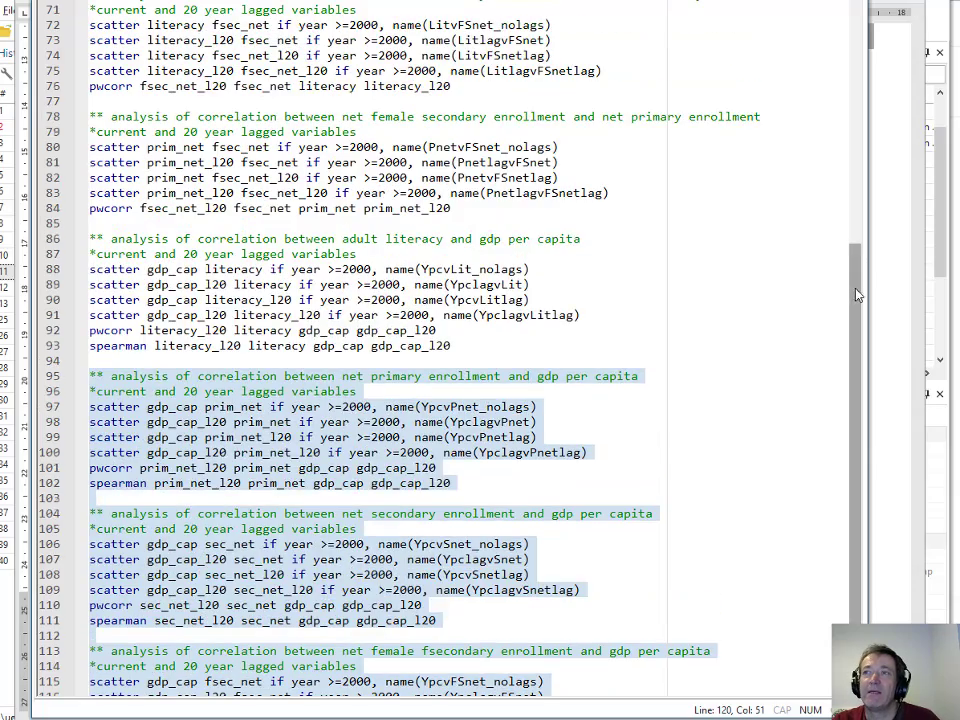
scroll(856, 294, up, 20)
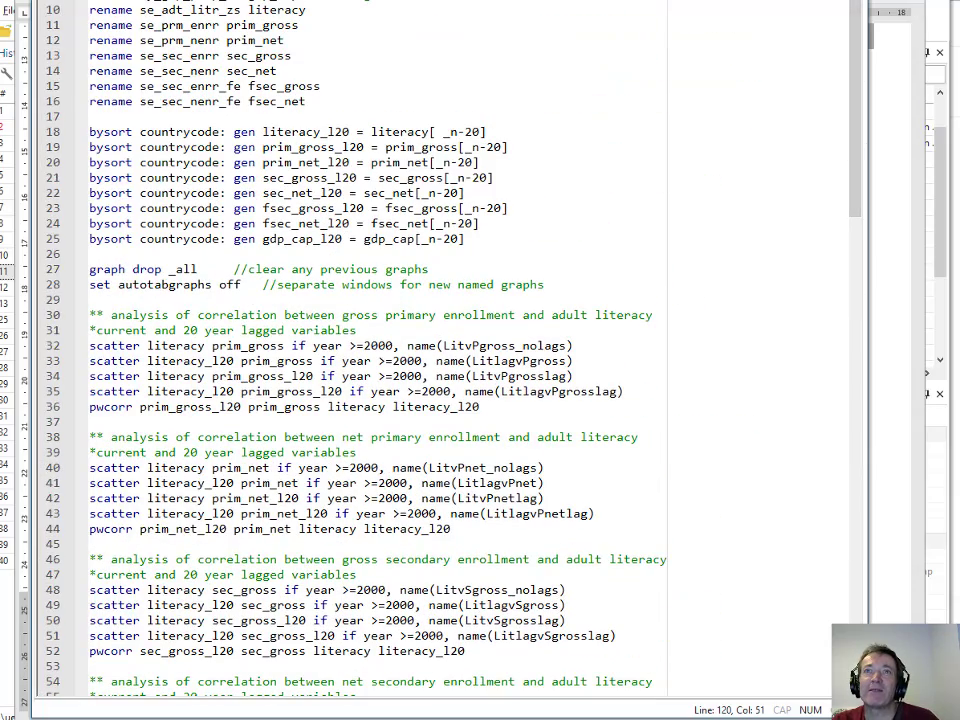
click(97, 0)
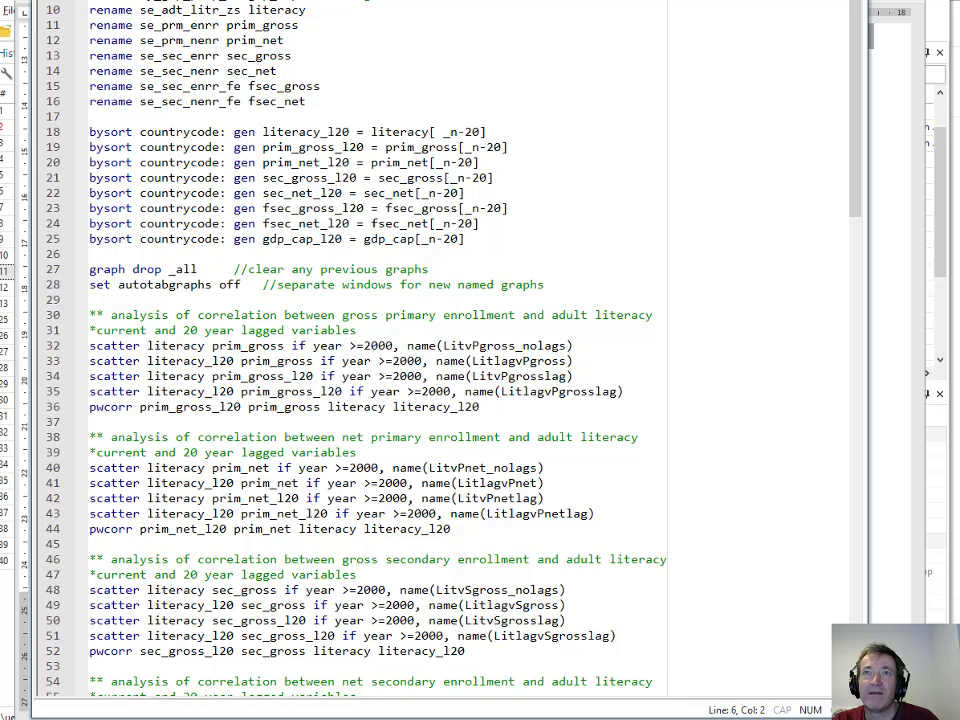
key(Left)
key(Down)
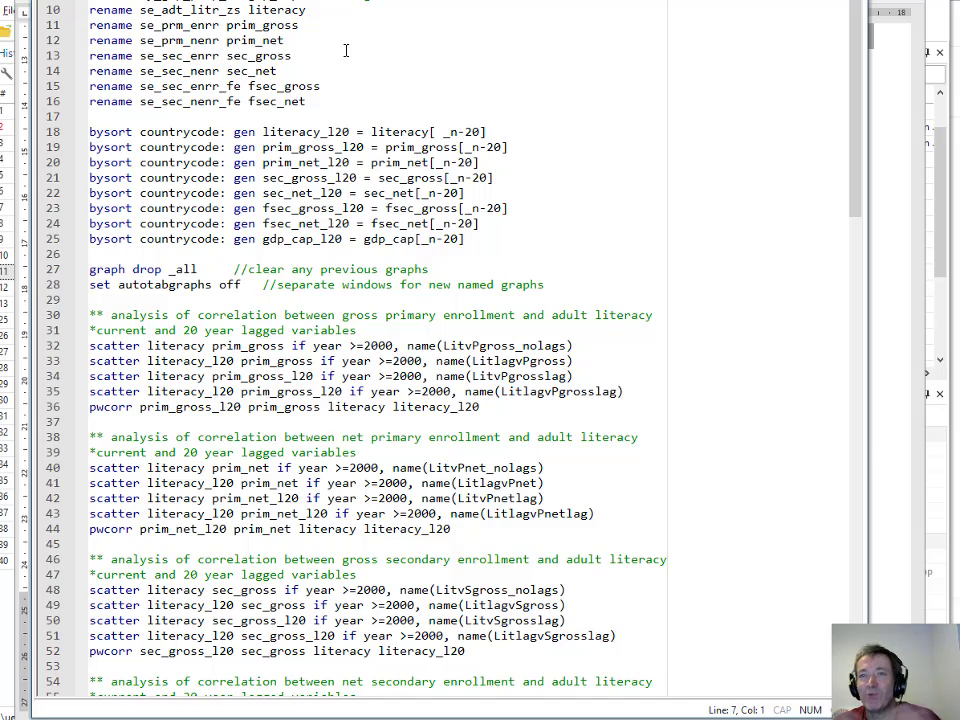
click(908, 316)
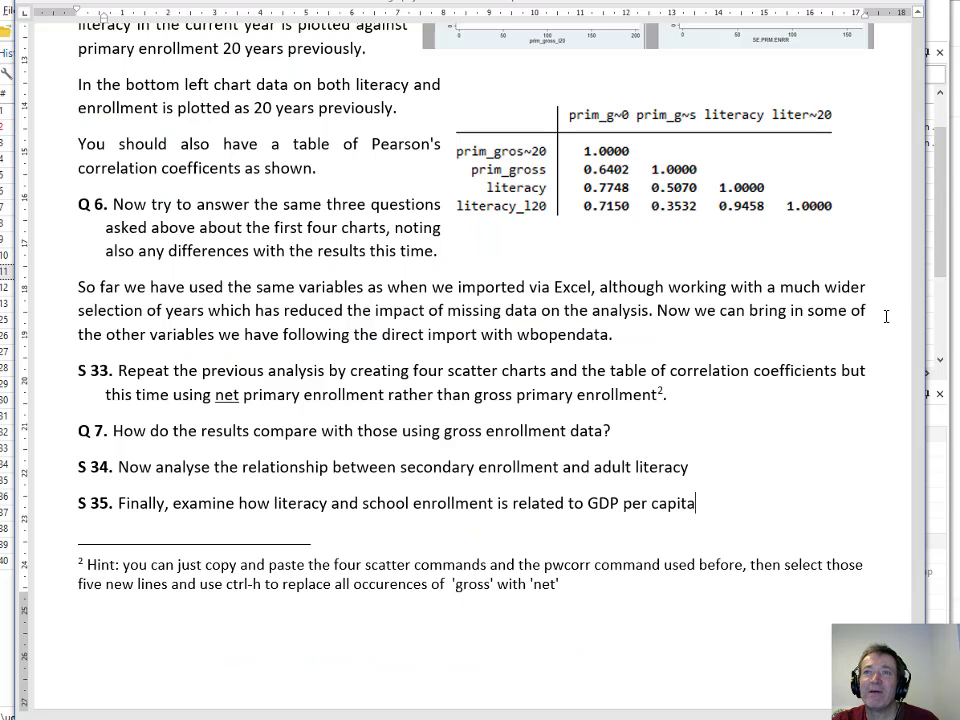